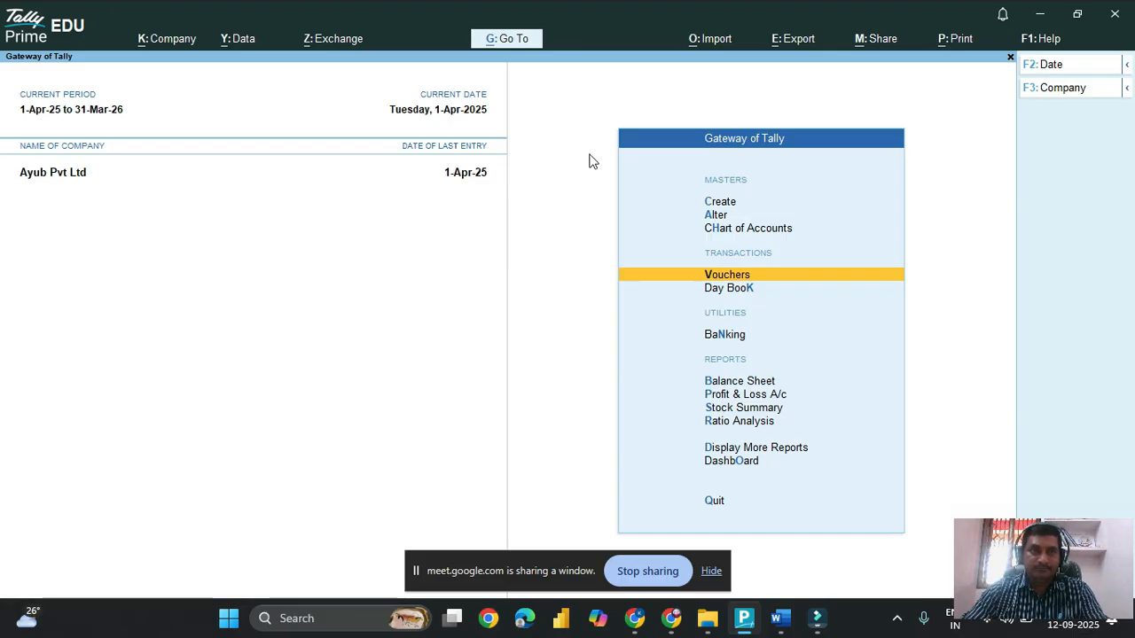
# Step: Open the Display More Reports list from the Gateway of Tally
pyautogui.click(164, 11)
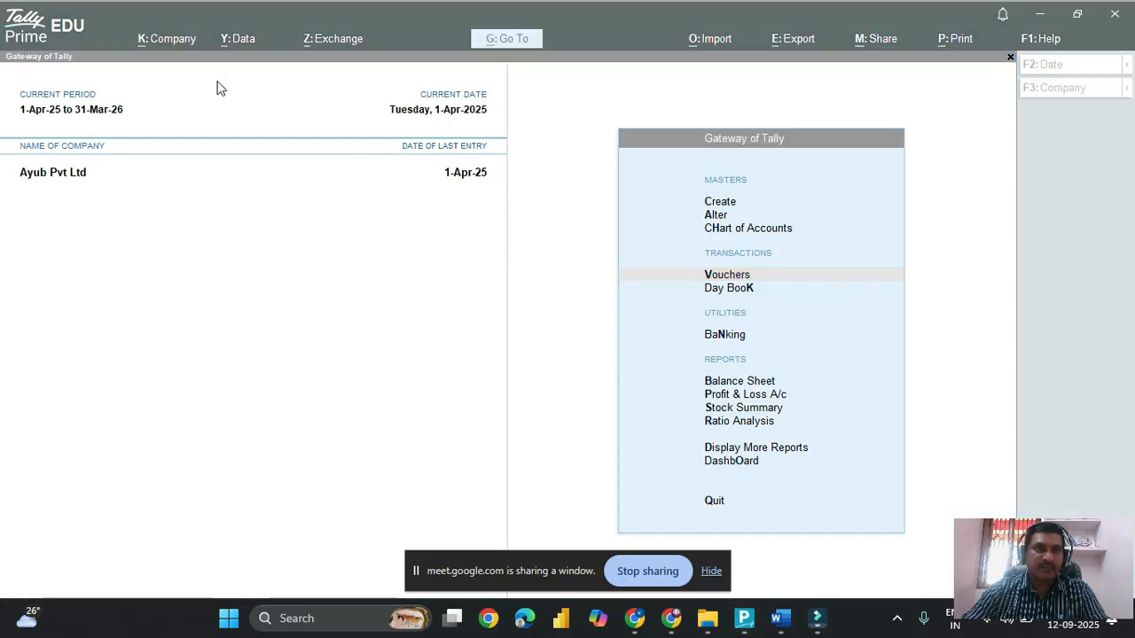
pyautogui.click(575, 350)
pyautogui.press('Down')
pyautogui.press('Down')
pyautogui.press('Down')
pyautogui.press('Down')
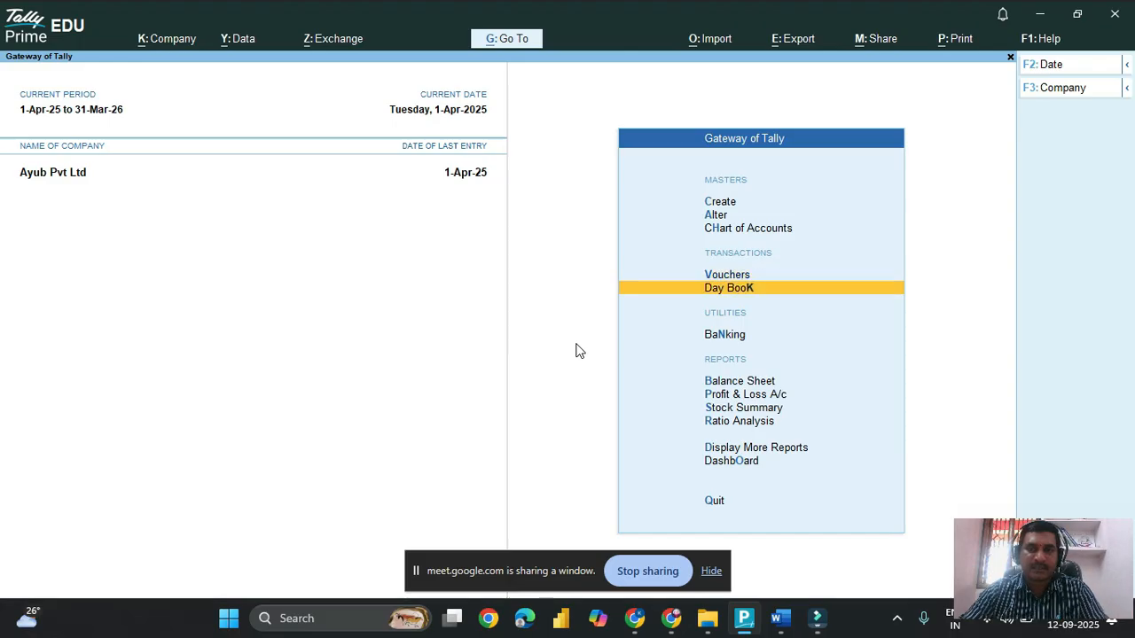
pyautogui.press('Up')
pyautogui.press('Down')
pyautogui.press('Down')
pyautogui.press('Down')
pyautogui.press('Down')
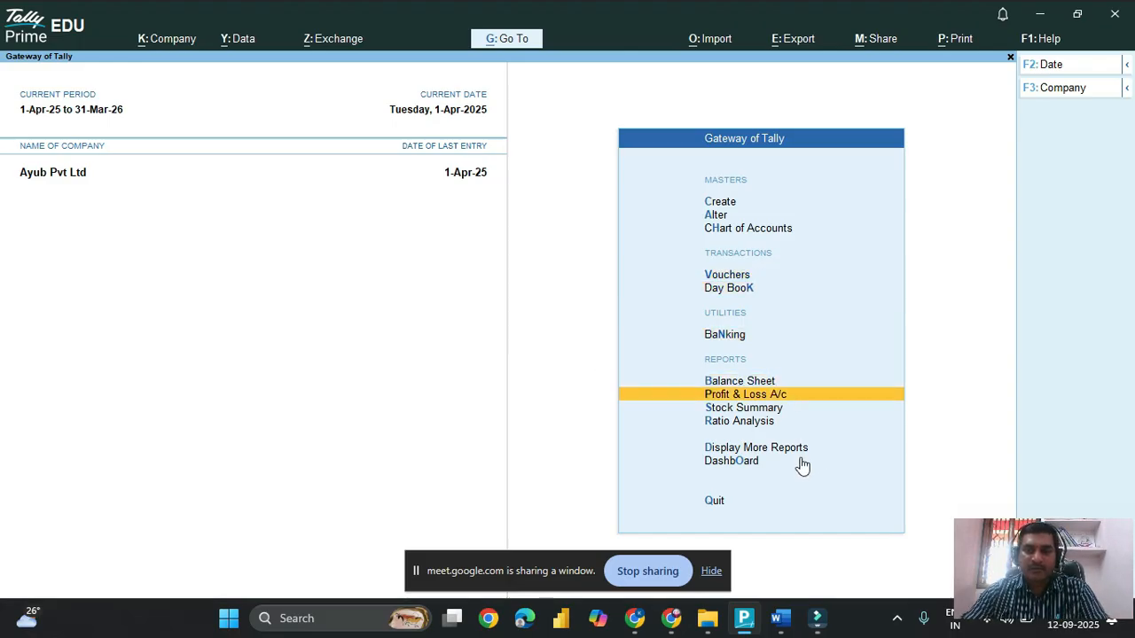
pyautogui.press('Return')
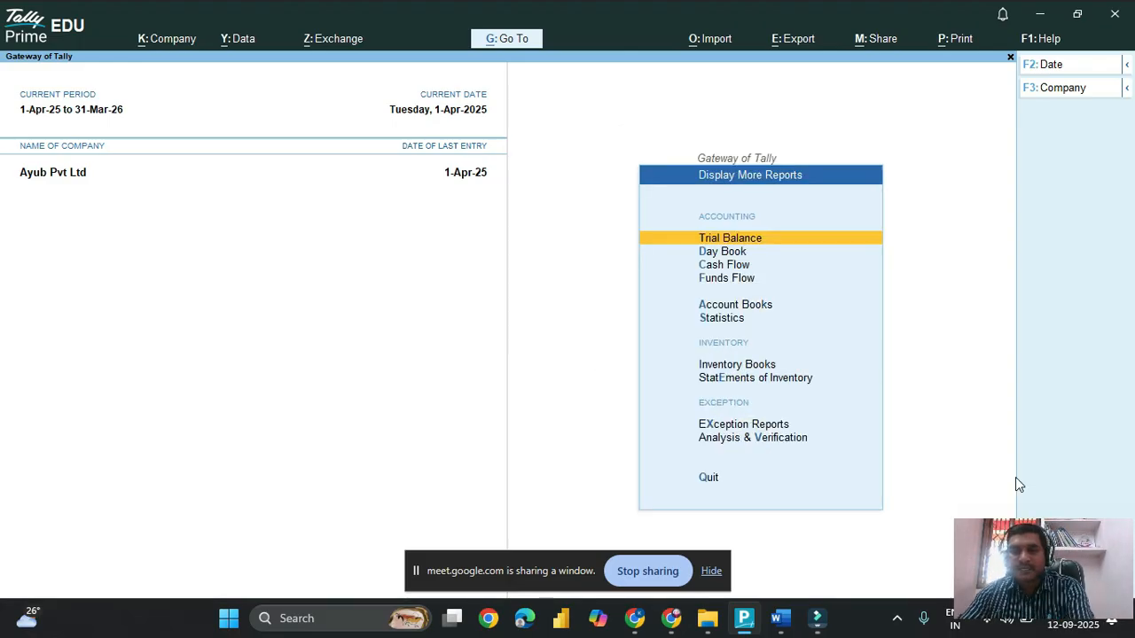
# Step: Open Account Books from the additional accounting reports
pyautogui.press('Down')
pyautogui.press('Down')
pyautogui.press('Down')
pyautogui.press('Down')
pyautogui.press('Down')
pyautogui.press('Down')
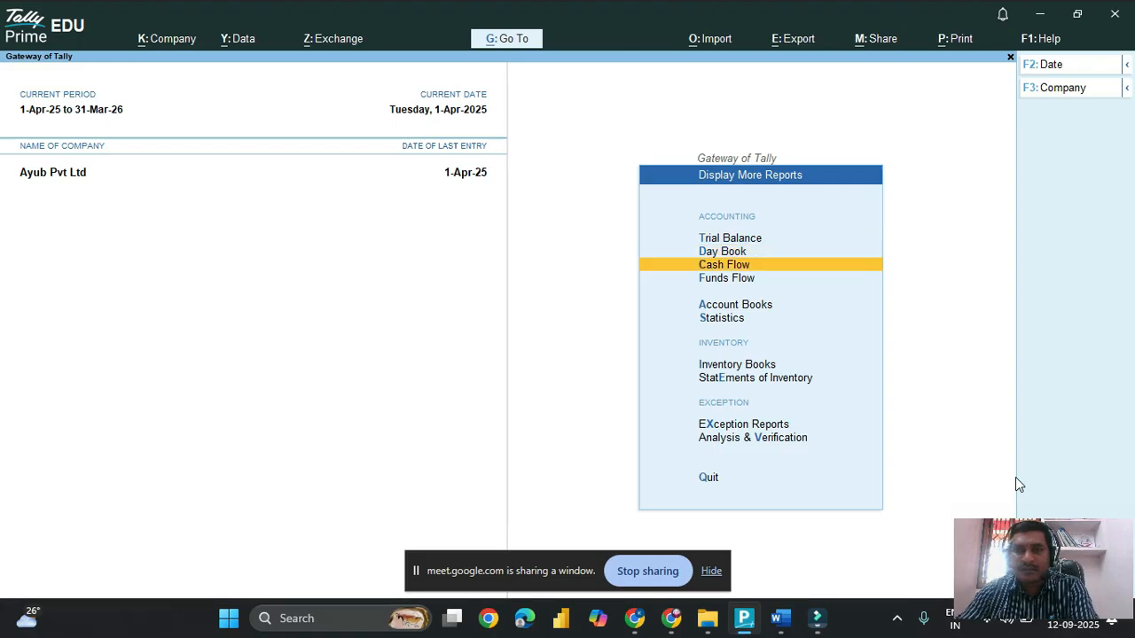
pyautogui.press('Down')
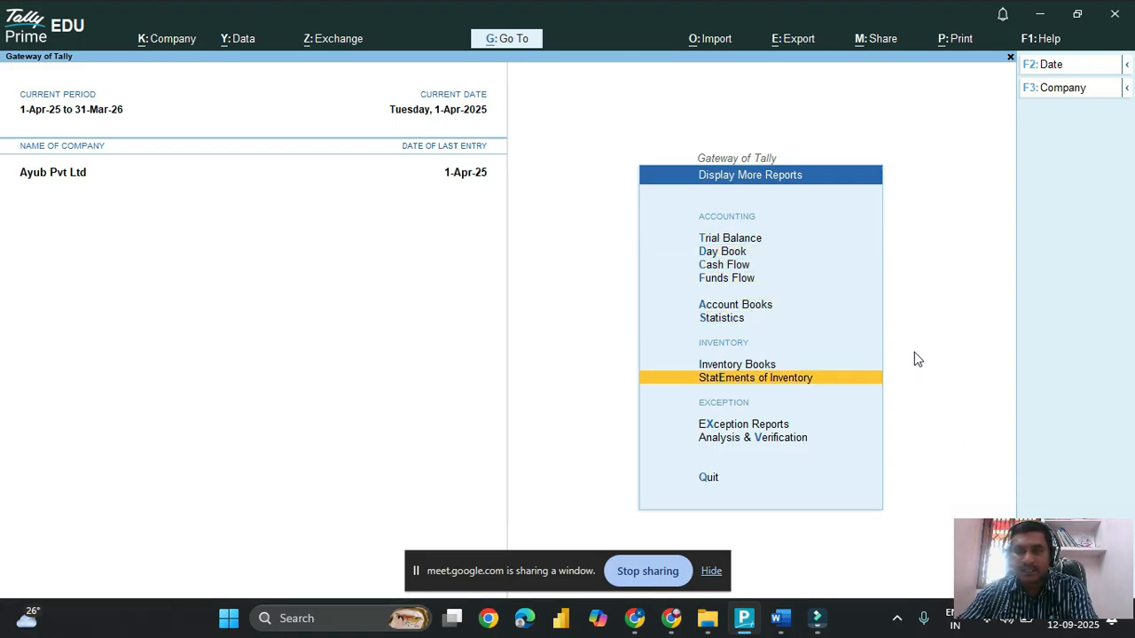
pyautogui.press('Up')
pyautogui.press('Up')
pyautogui.press('Up')
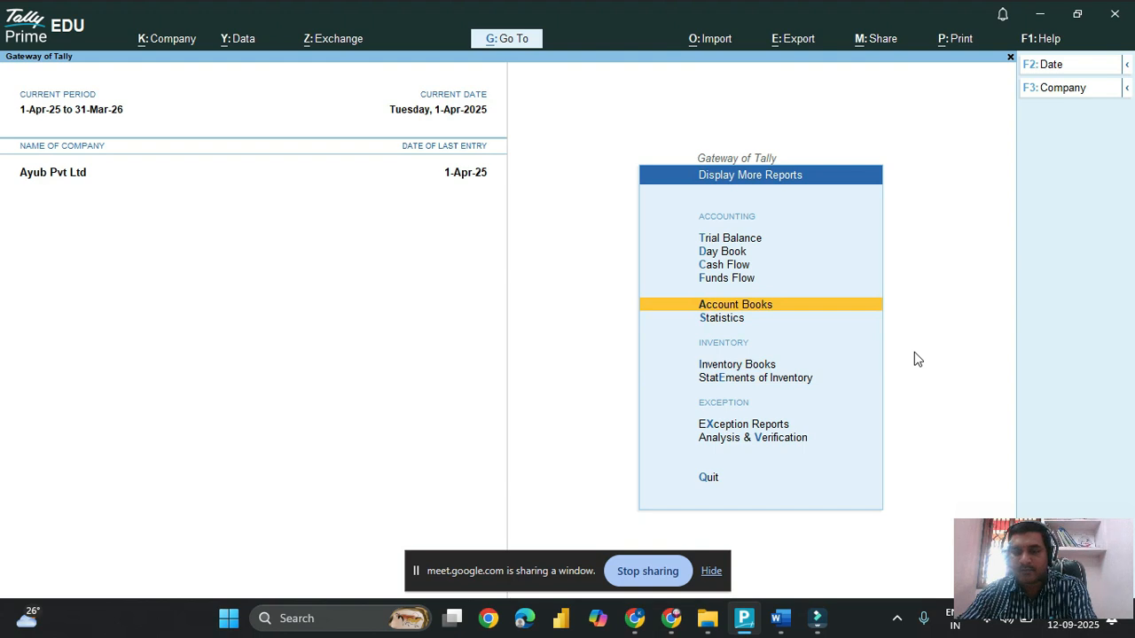
pyautogui.press('Return')
# Step: Open the ledger voucher report for the individual customer's ledger listed below Gm Pvt Ltd
pyautogui.press('Down')
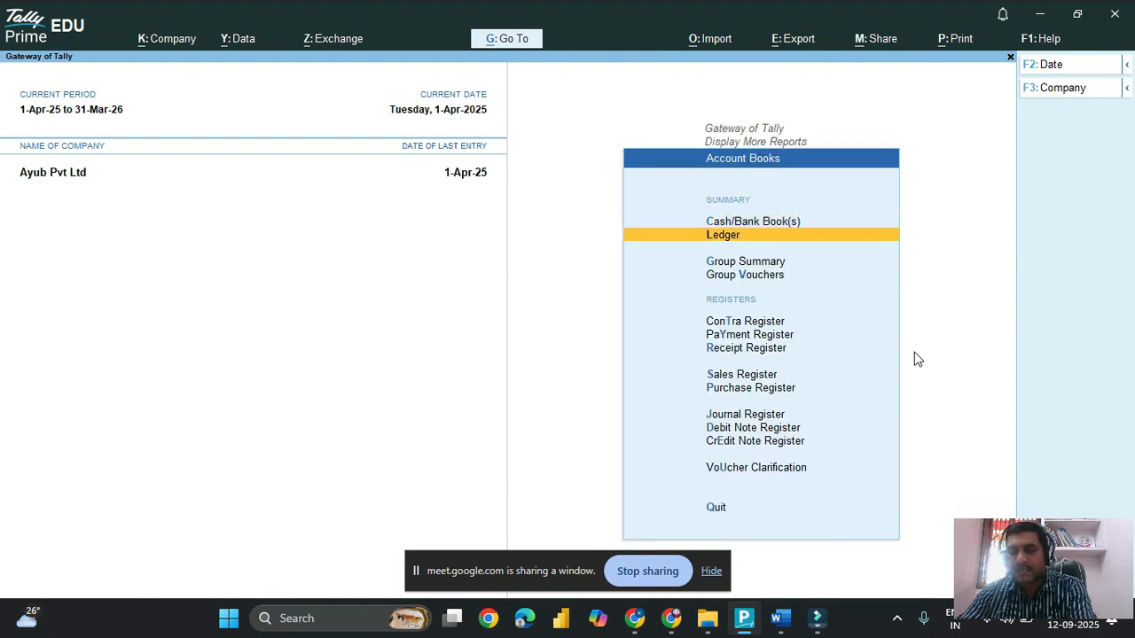
pyautogui.press('Return')
pyautogui.press('Down')
pyautogui.press('Down')
pyautogui.press('Down')
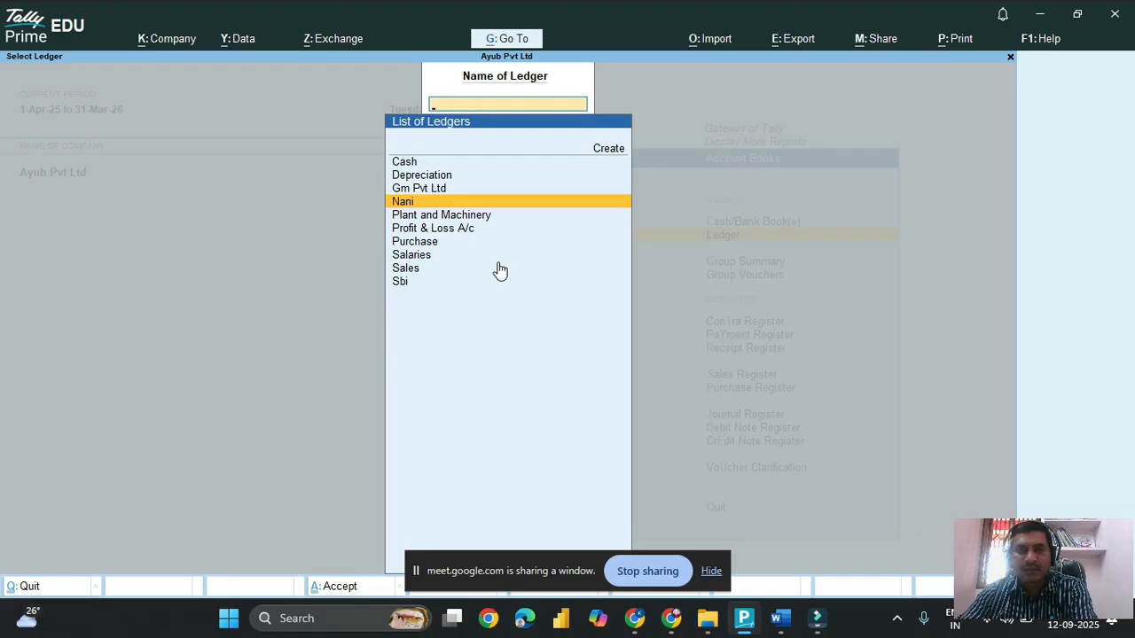
pyautogui.press('Return')
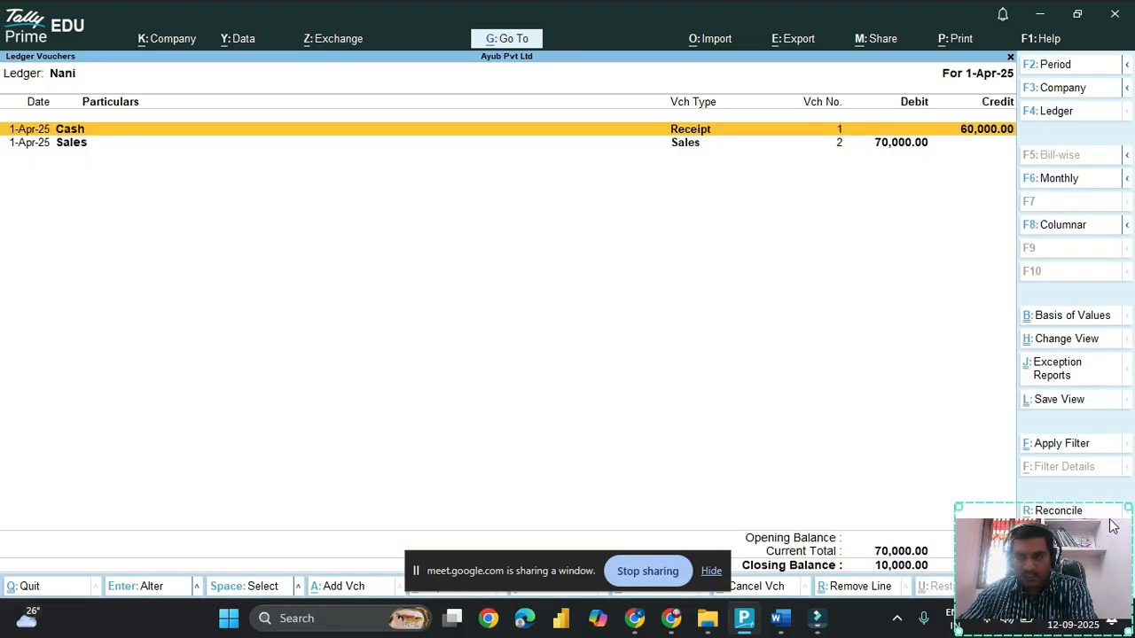
pyautogui.moveTo(1113, 525); pyautogui.dragTo(1104, 297)
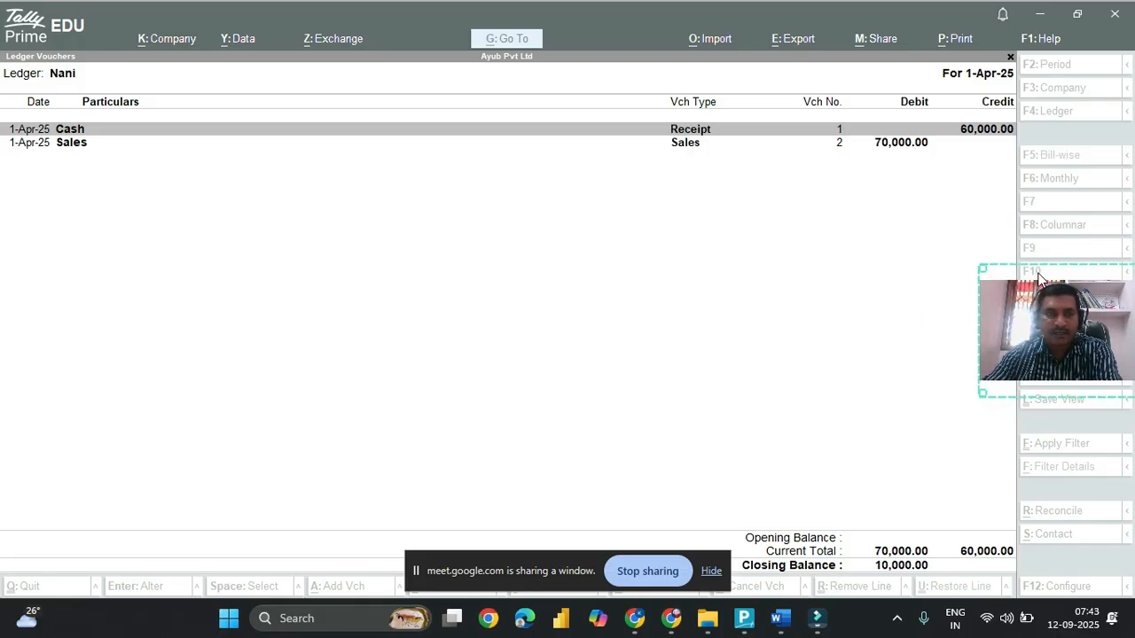
pyautogui.moveTo(1042, 282); pyautogui.dragTo(51, 520)
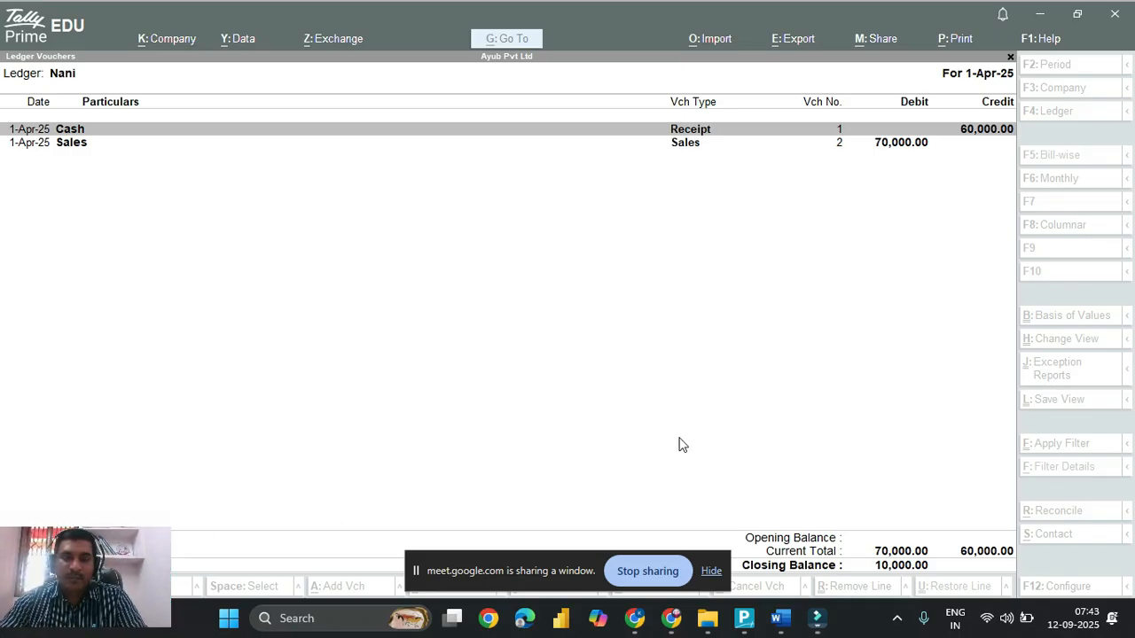
pyautogui.click(892, 333)
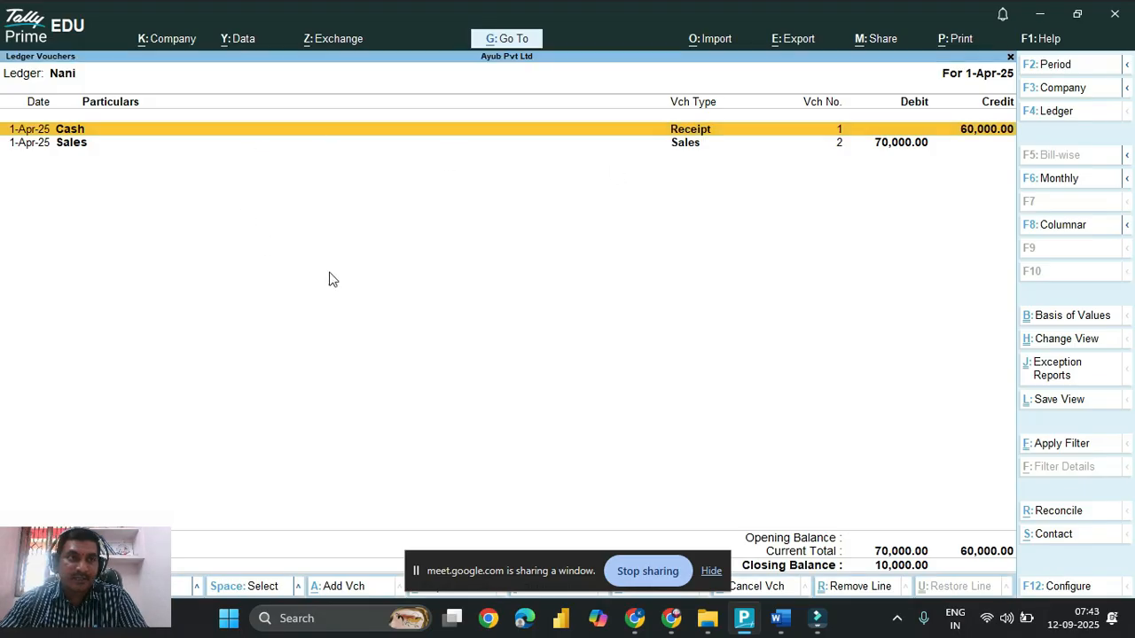
# Step: Clear both the From and To dates of the ledger report's period and accept the blank period
pyautogui.hotkey('alt', 'F2')
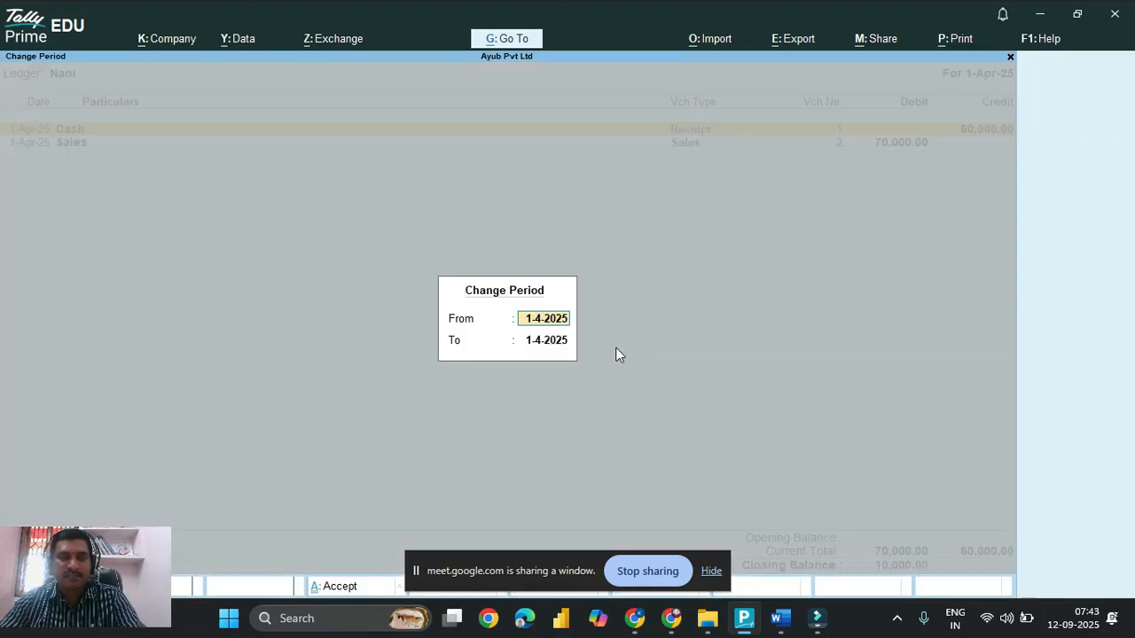
pyautogui.press('BackSpace')
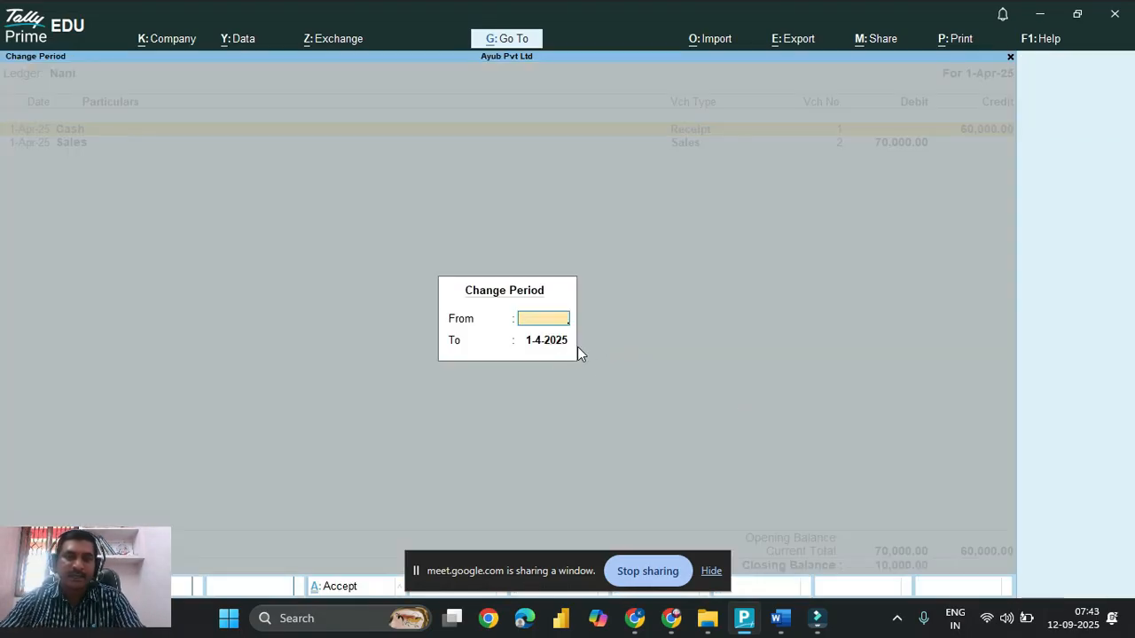
pyautogui.press('Return')
pyautogui.press('BackSpace')
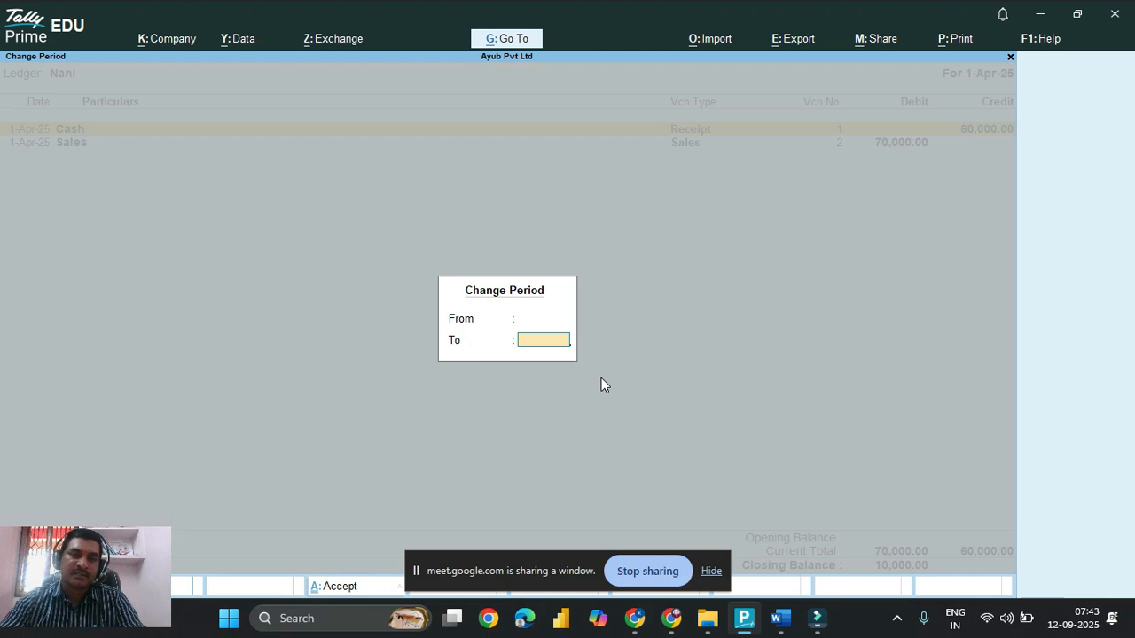
pyautogui.press('Return')
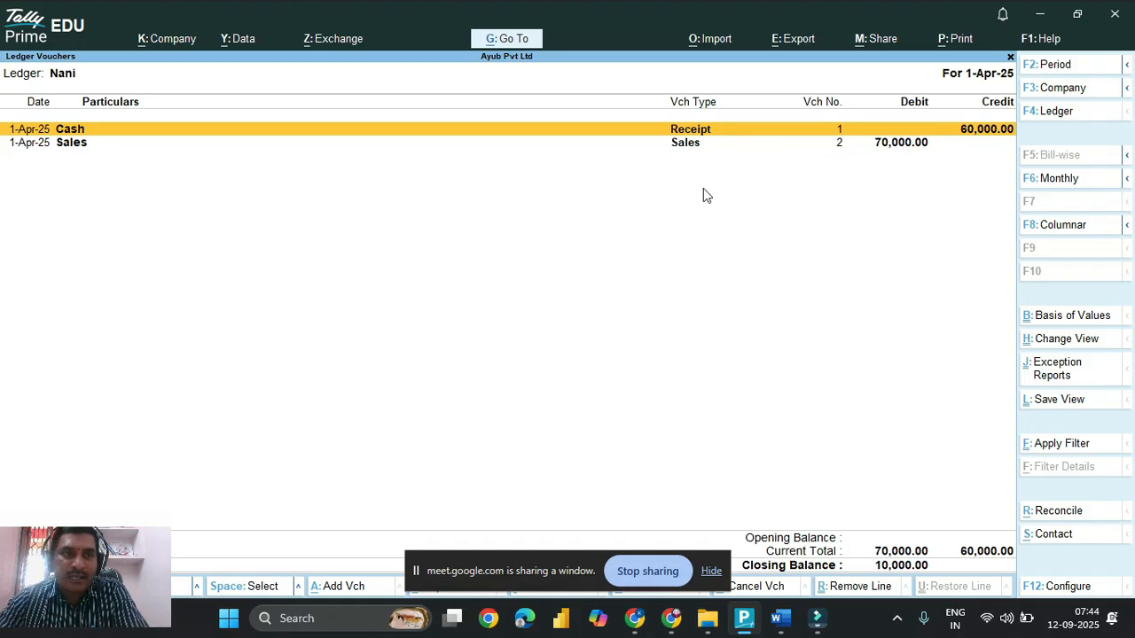
# Step: Add a receipt voucher from the ledger report and credit the customer's ledger with 10000
pyautogui.press('Down')
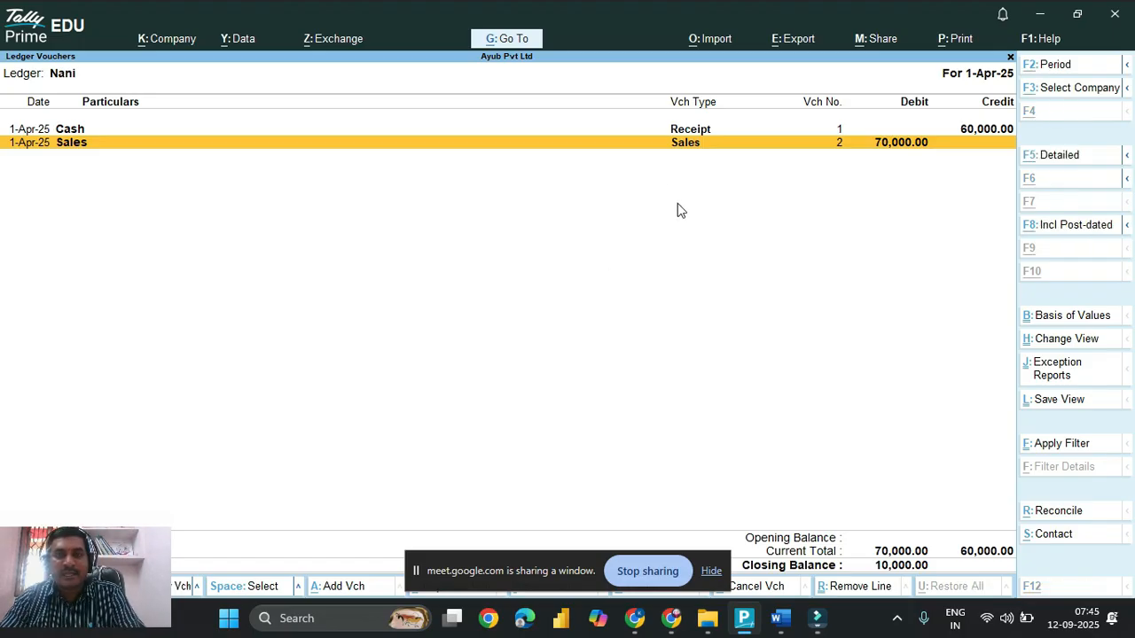
pyautogui.hotkey('alt', 'a')
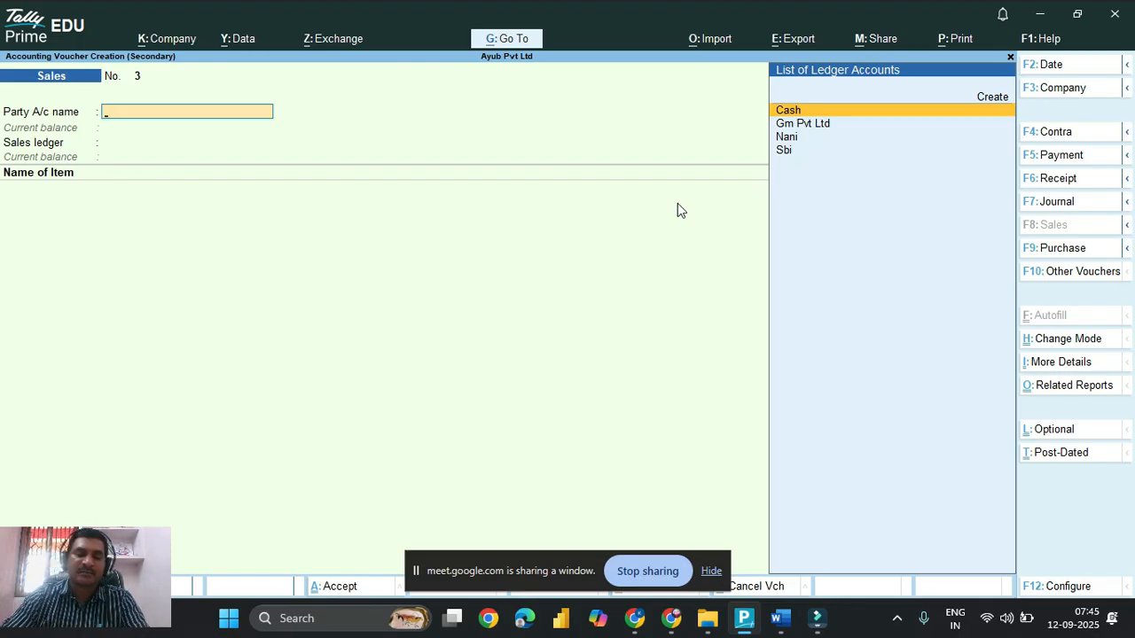
pyautogui.click(1058, 179)
pyautogui.write('C')
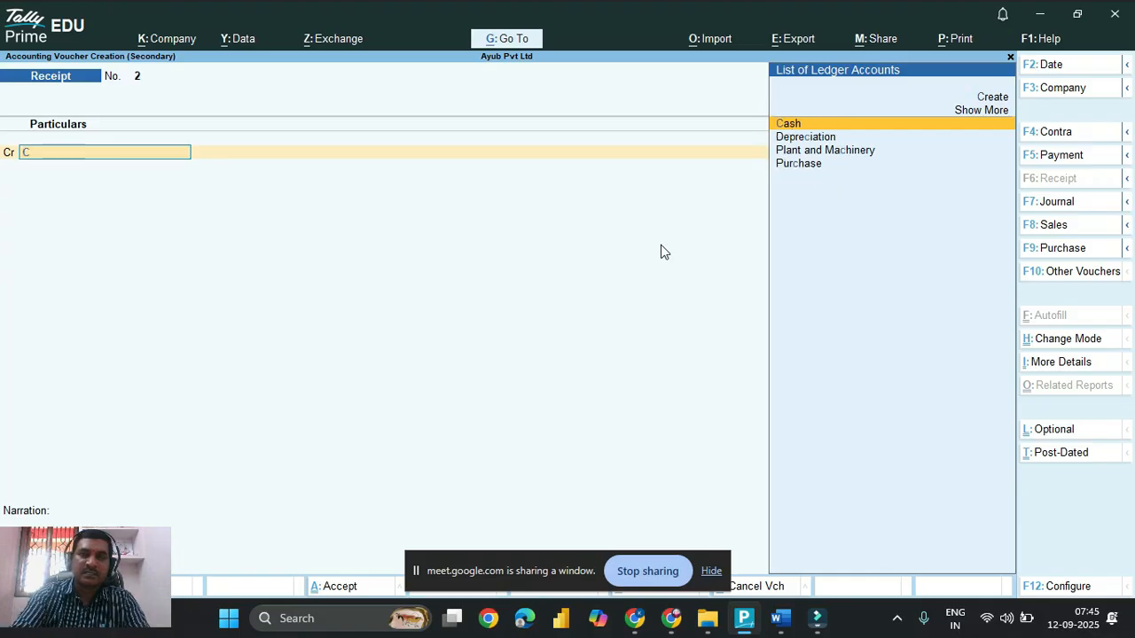
pyautogui.press('BackSpace')
pyautogui.write('Nan')
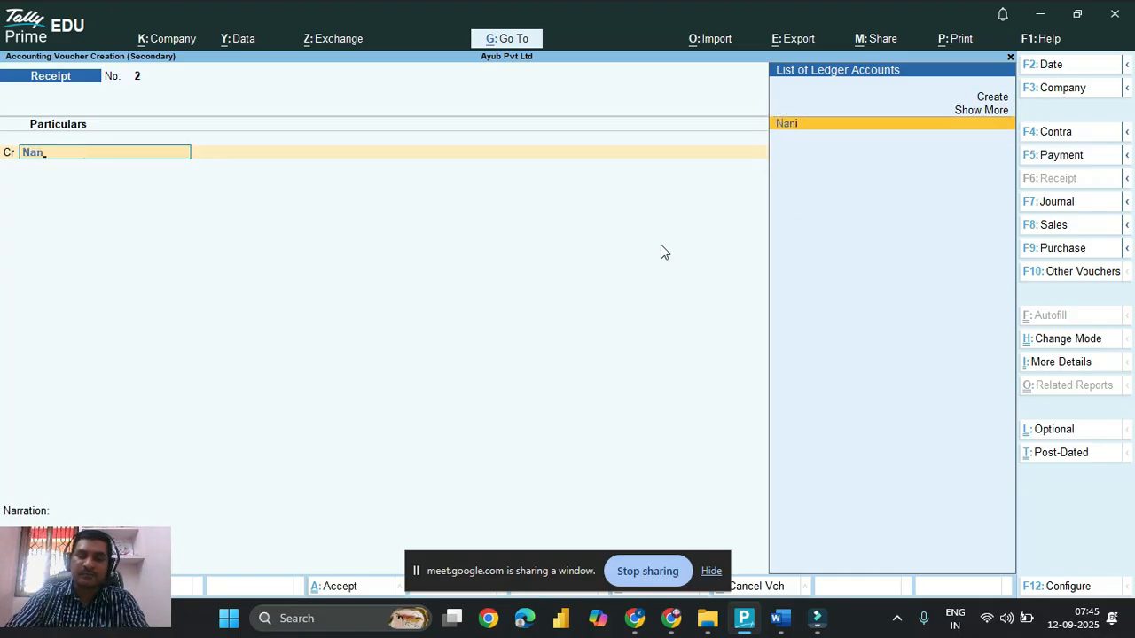
pyautogui.press('Return')
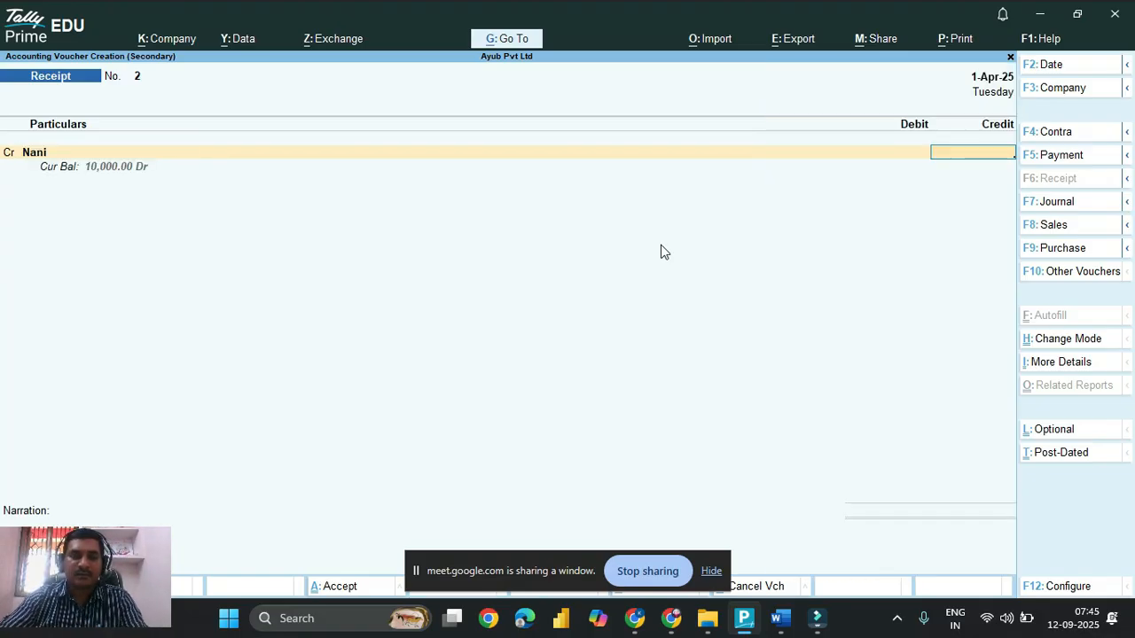
pyautogui.write('10000')
pyautogui.press('Return')
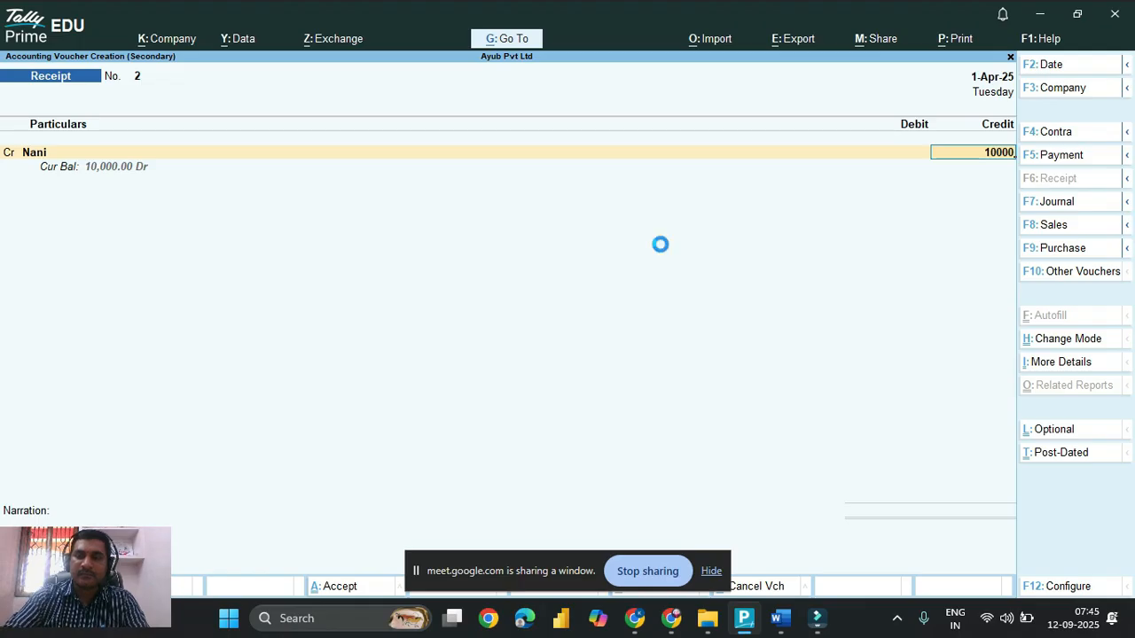
# Step: Debit Cash with 10,000.00 in the receipt voucher, leave the narration blank and save the voucher
pyautogui.press('Return')
pyautogui.press('Return')
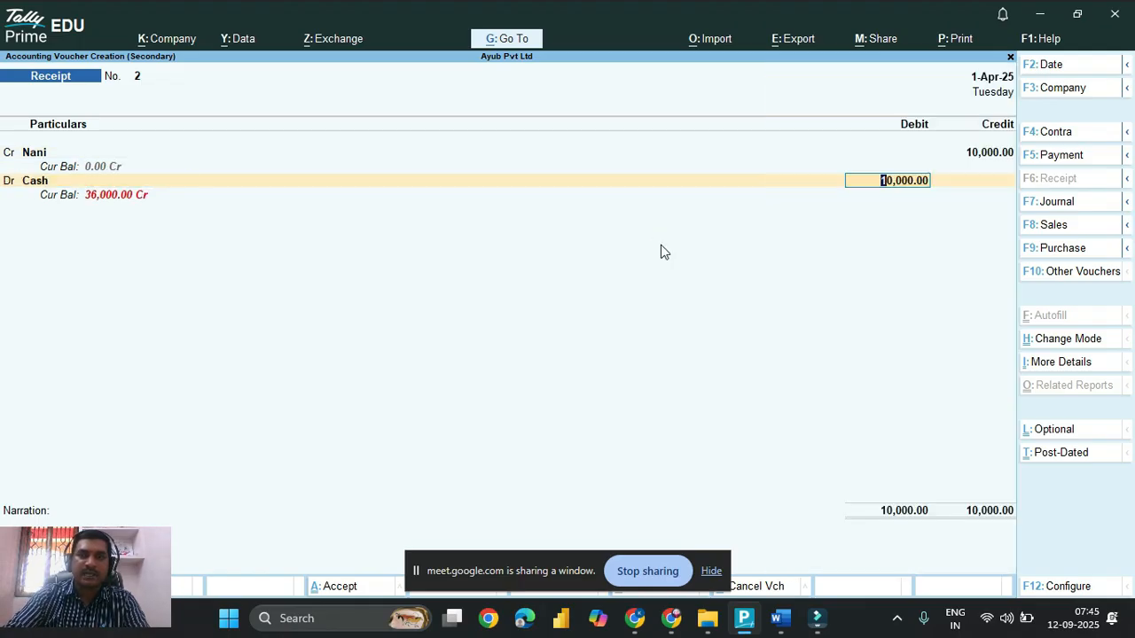
pyautogui.press('Return')
pyautogui.press('Return')
pyautogui.press('Return')
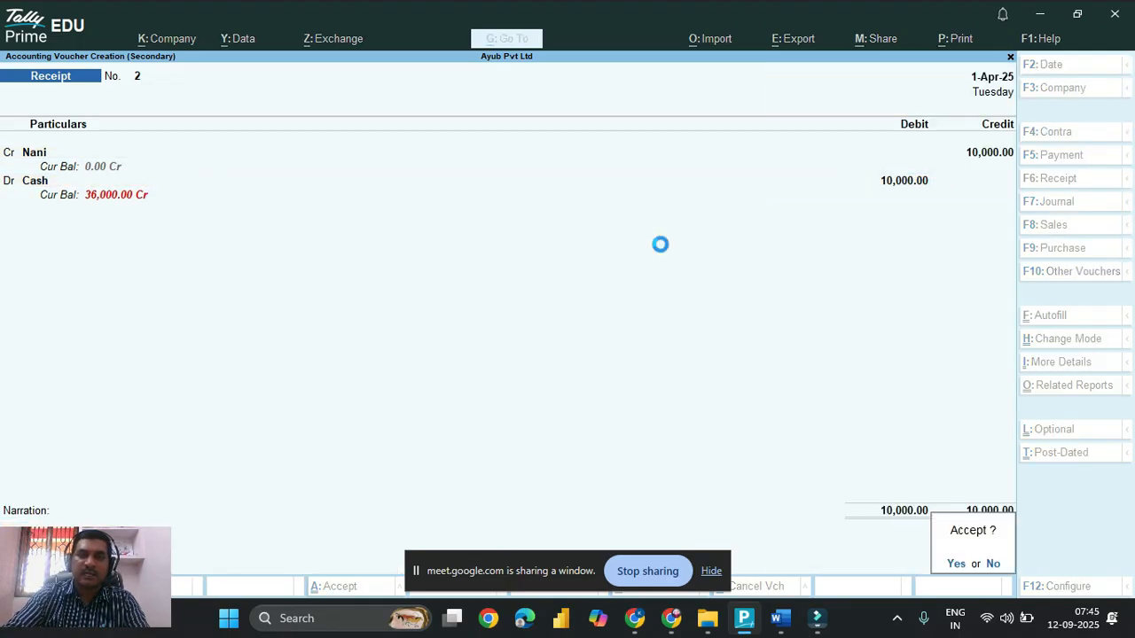
pyautogui.press('Return')
# Step: Reopen the customer's ledger report and capture a screenshot of the report area
pyautogui.press('Escape')
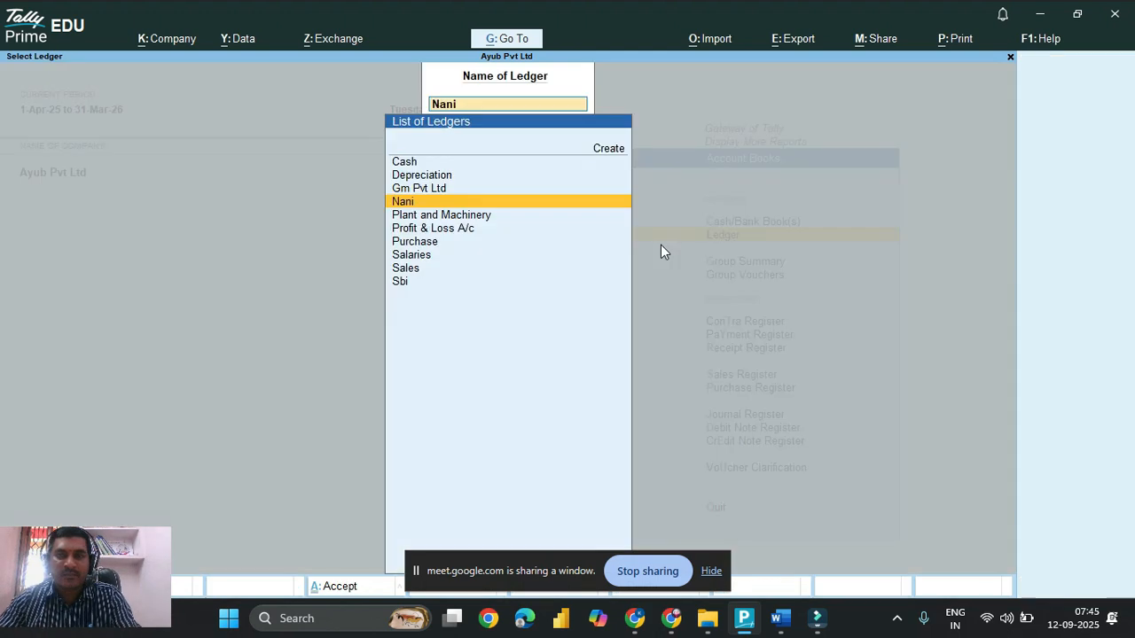
pyautogui.press('Return')
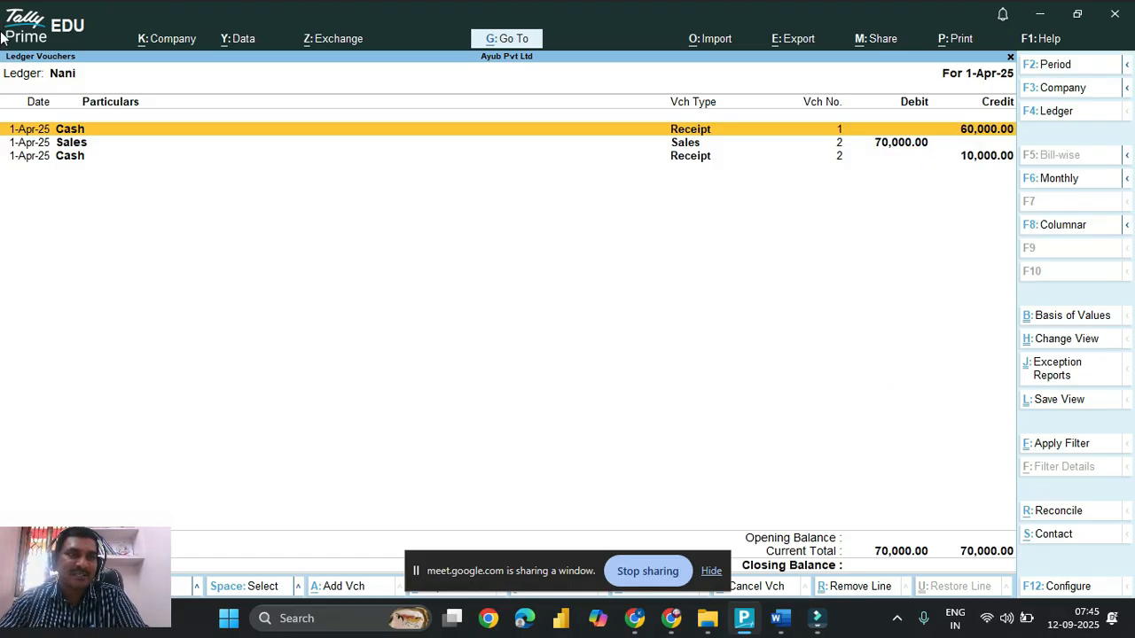
pyautogui.press('super+shift+s')
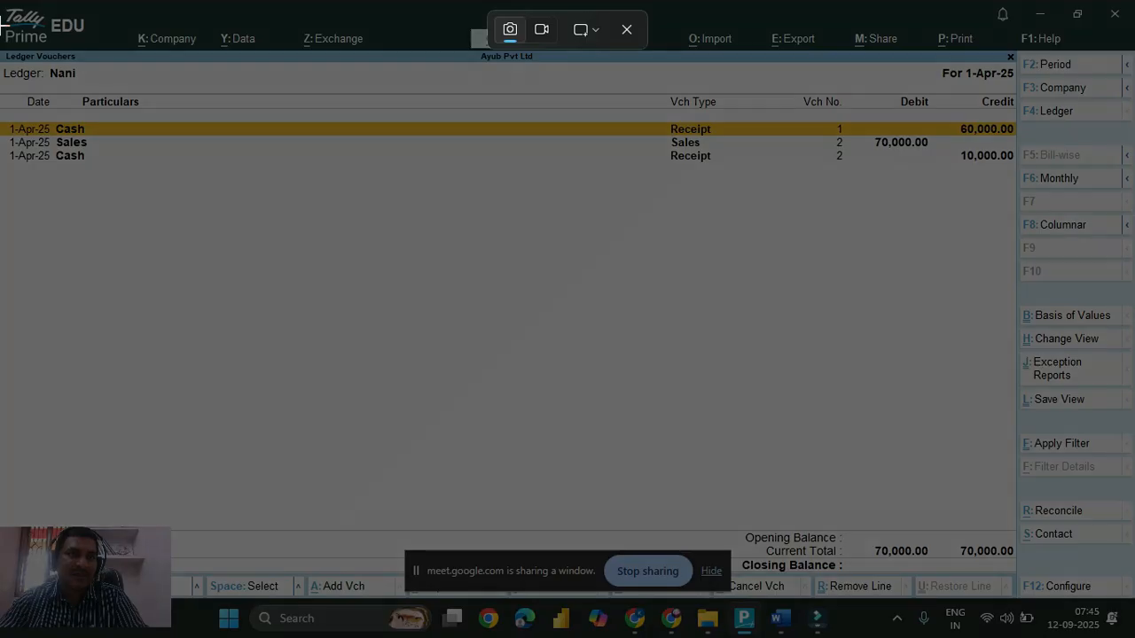
pyautogui.moveTo(3, 27); pyautogui.dragTo(1039, 610)
# Step: Switch to the Google Meet window with the ongoing presentation
pyautogui.moveTo(671, 618)
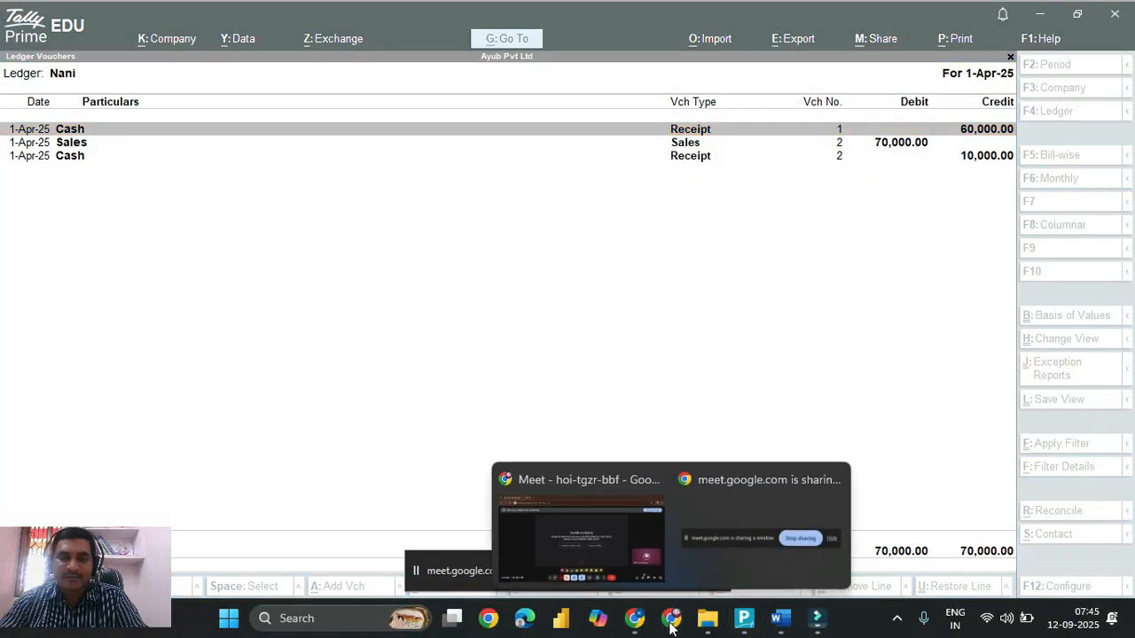
pyautogui.moveTo(601, 542)
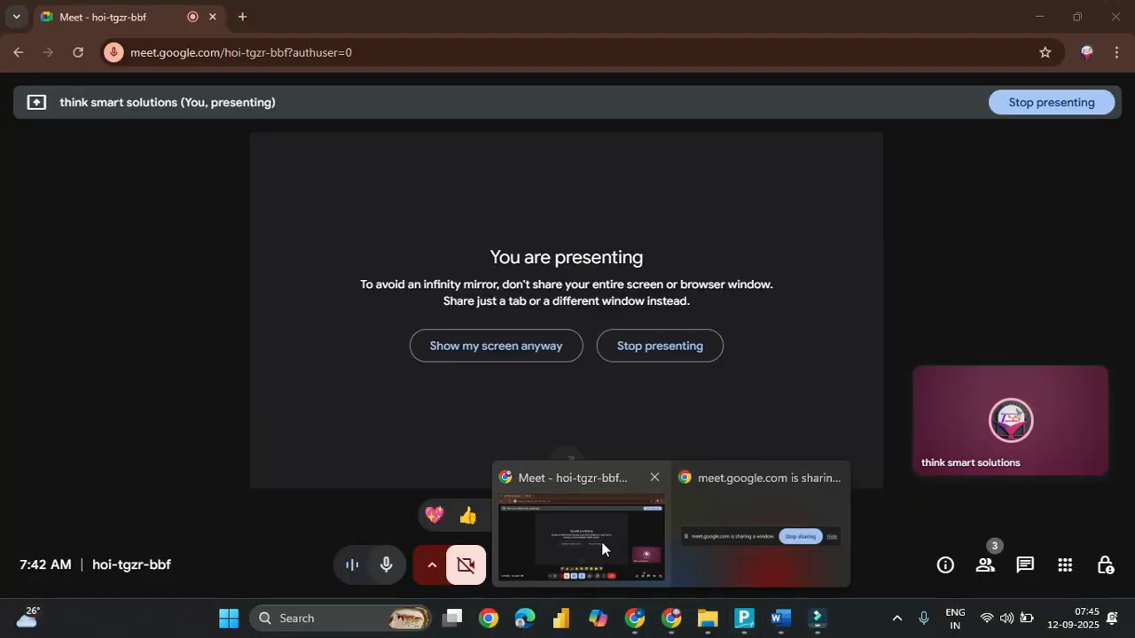
pyautogui.click(602, 542)
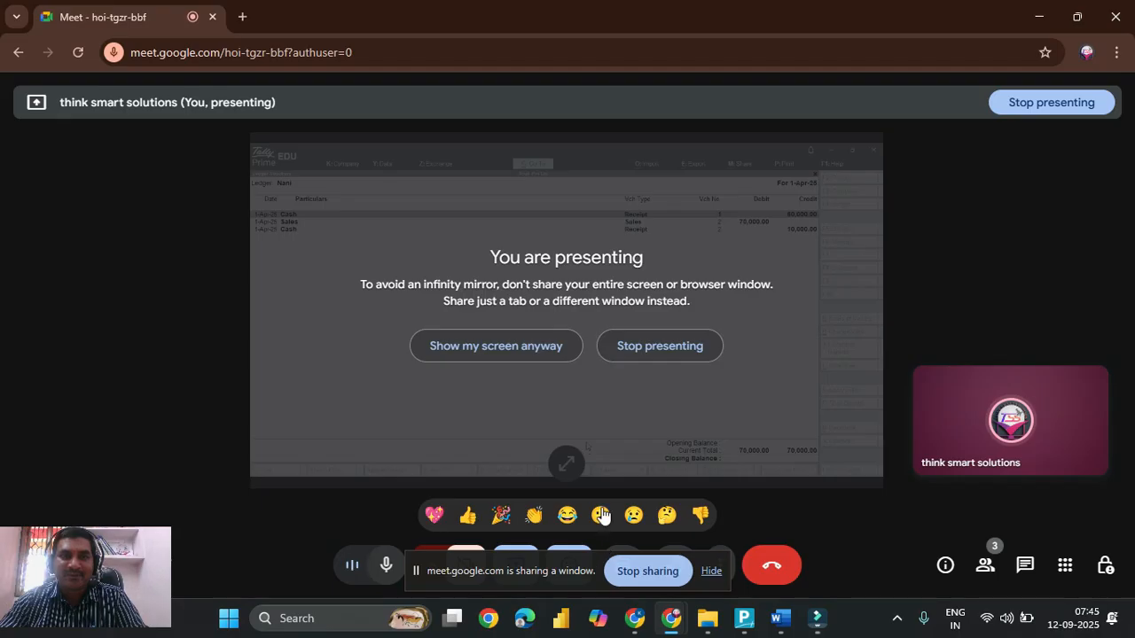
# Step: Switch back to TallyPrime and open the Trial Balance from the additional reports
pyautogui.click(744, 618)
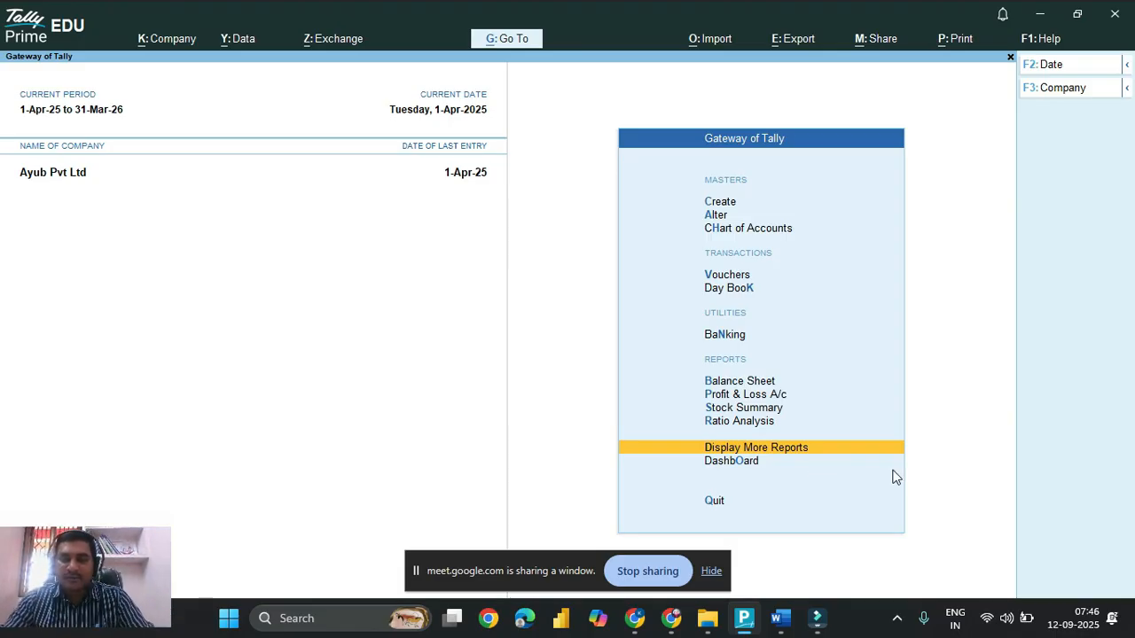
pyautogui.press('Up')
pyautogui.press('Up')
pyautogui.press('Up')
pyautogui.press('Down')
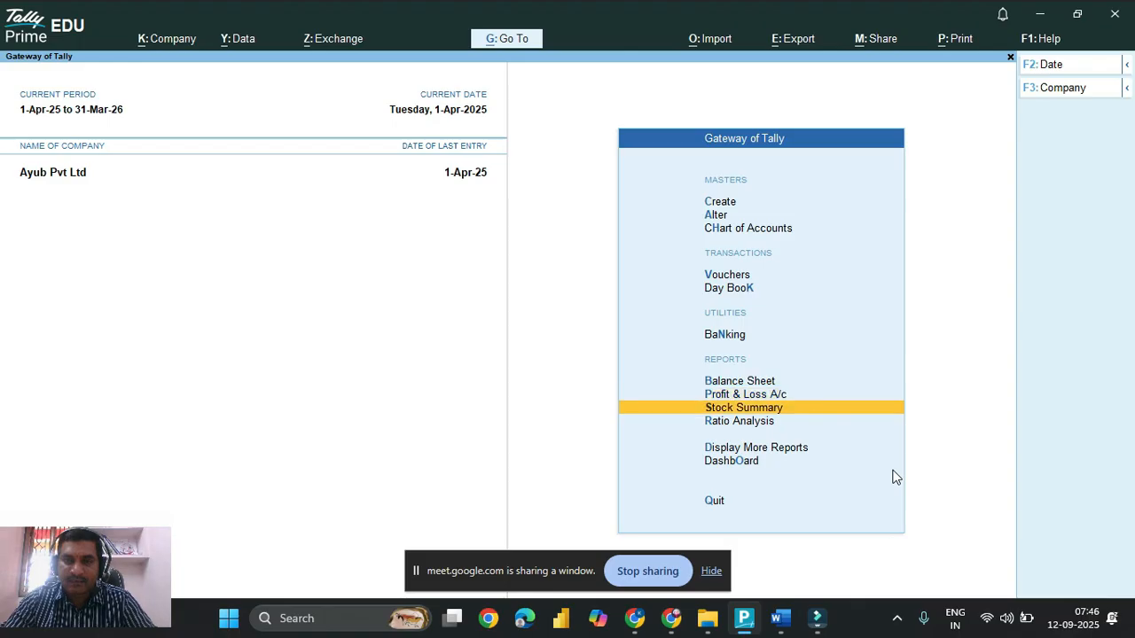
pyautogui.press('Down')
pyautogui.press('Down')
pyautogui.press('Down')
pyautogui.press('Up')
pyautogui.press('Return')
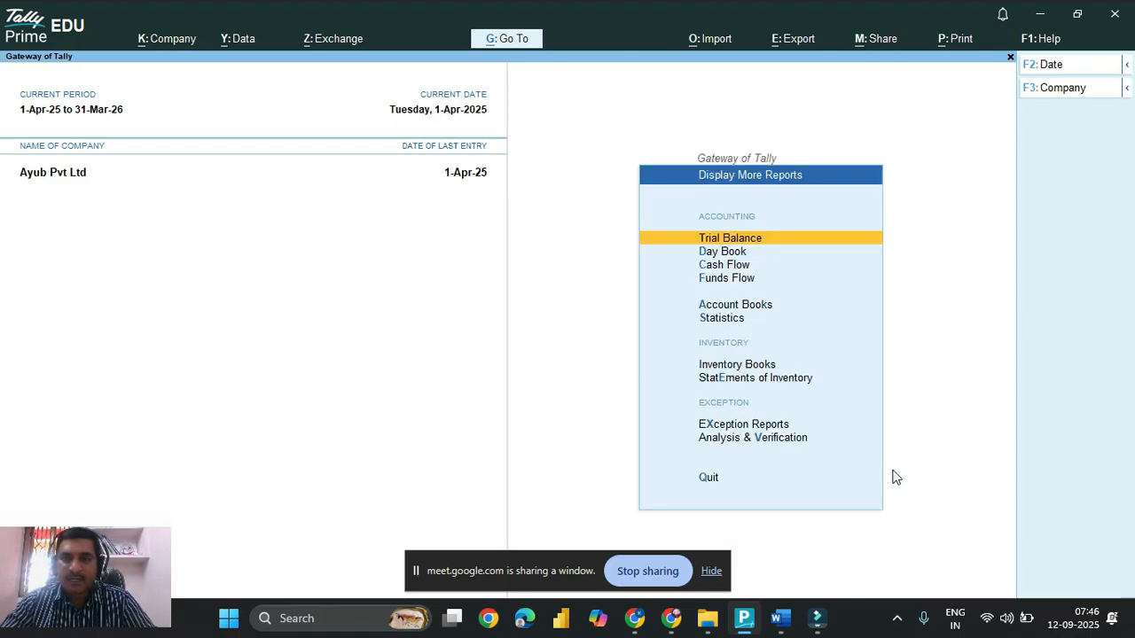
pyautogui.press('Return')
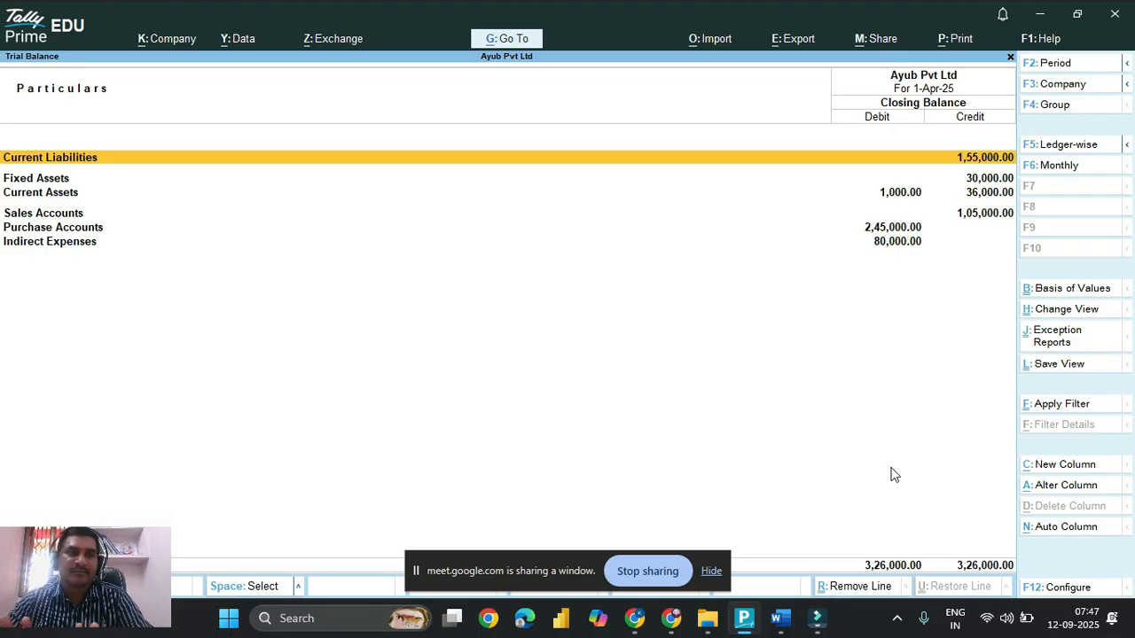
# Step: Show the Trial Balance in detail and drill down through Sundry Creditors and Gm Pvt Ltd to the April ledger vouchers
pyautogui.press('alt')
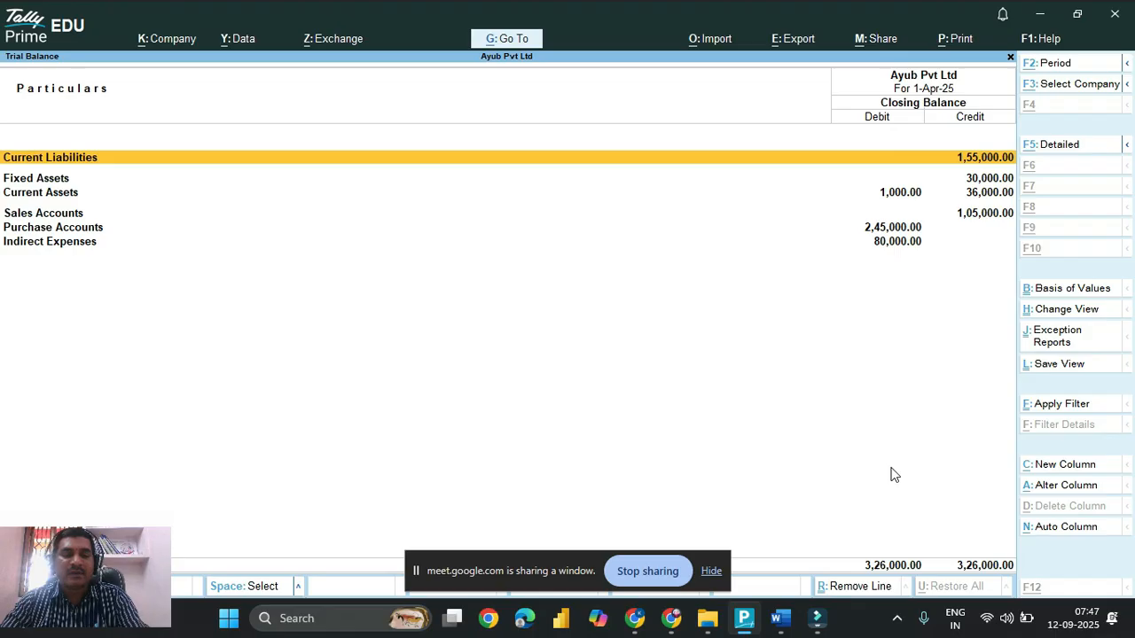
pyautogui.hotkey('alt', 'F5')
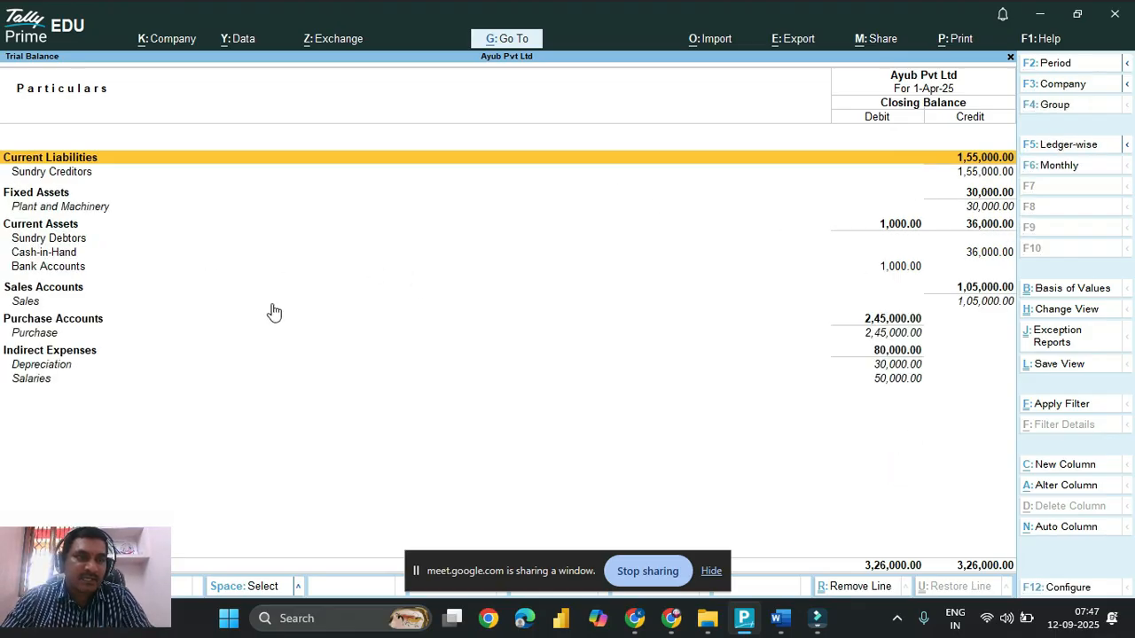
pyautogui.press('Down')
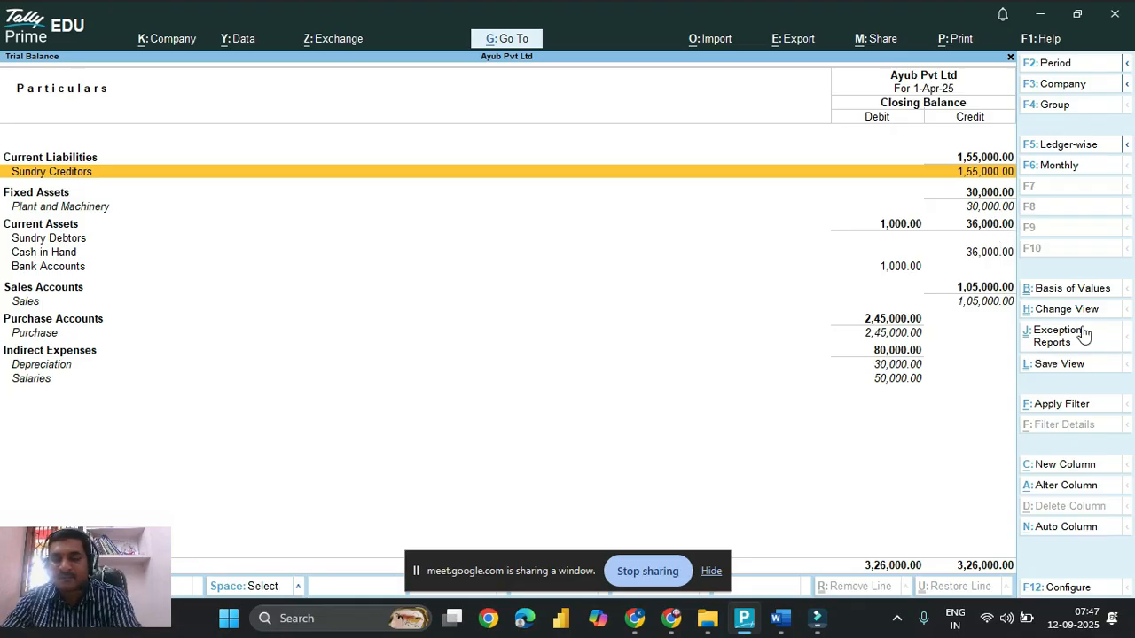
pyautogui.press('Return')
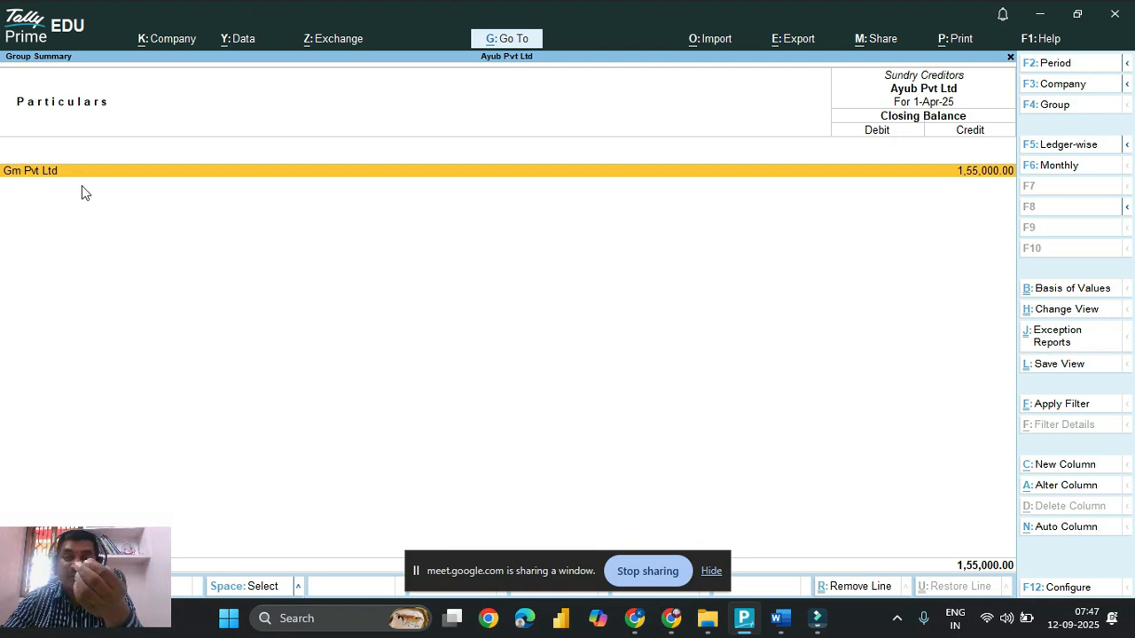
pyautogui.press('Return')
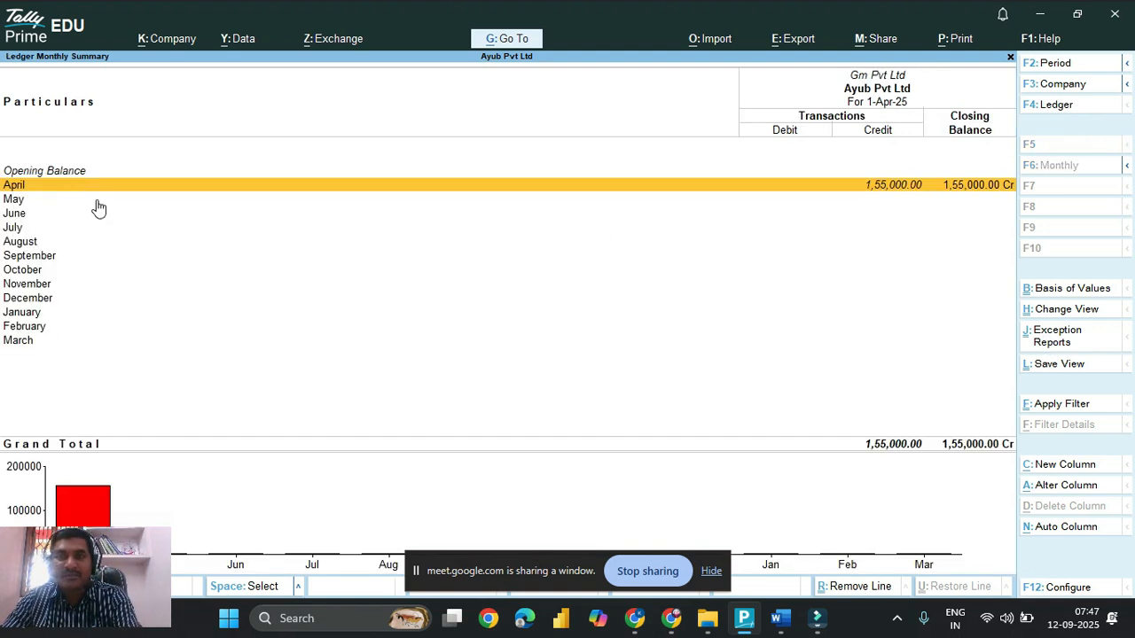
pyautogui.press('Return')
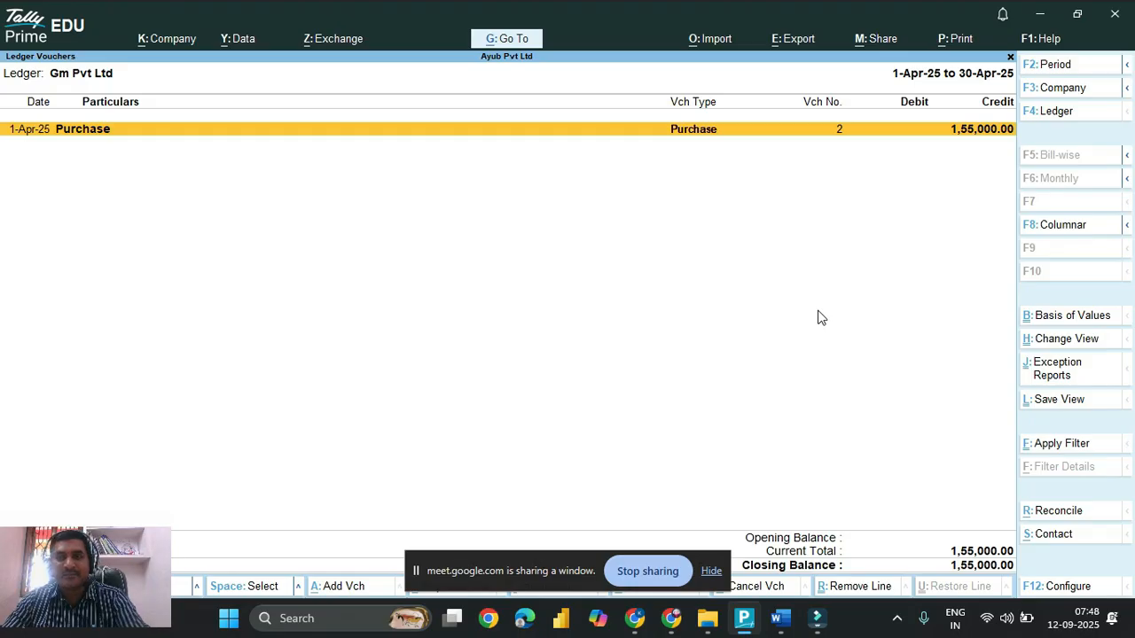